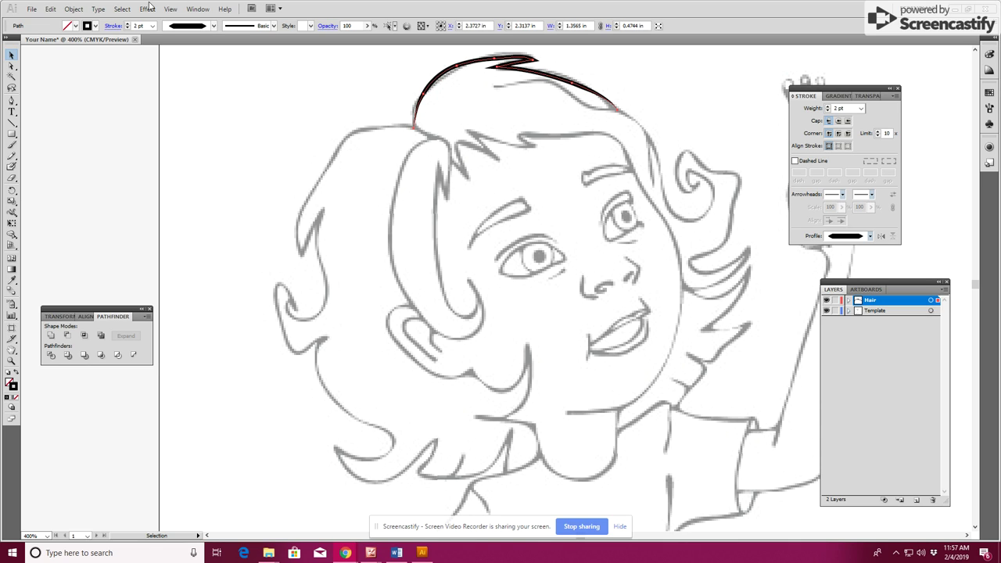
Deselect all, then brush a thin outline down the template's left hair edge to the lower curls.
{"action": "left_click", "coordinate": [123, 10]}
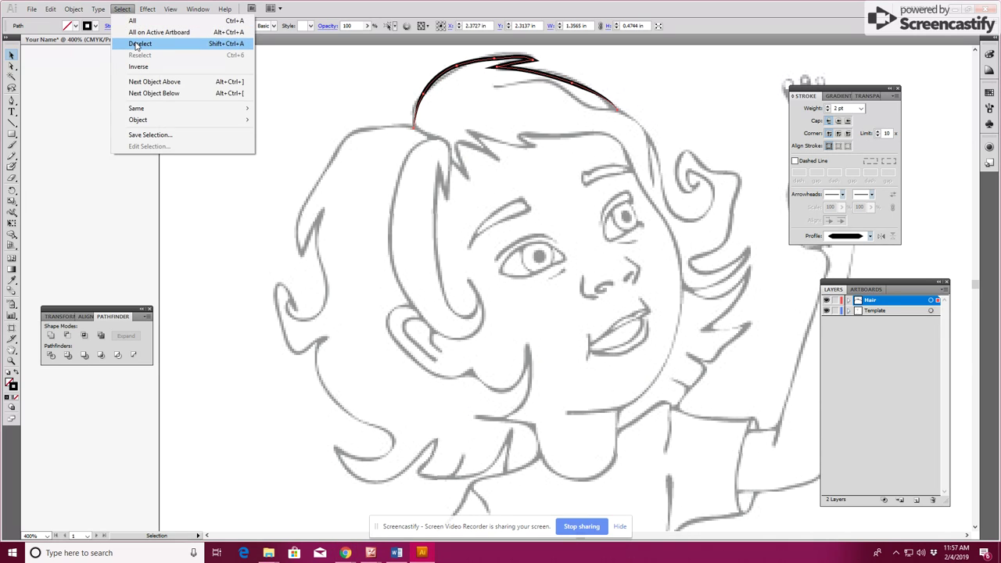
{"action": "left_click", "coordinate": [138, 44]}
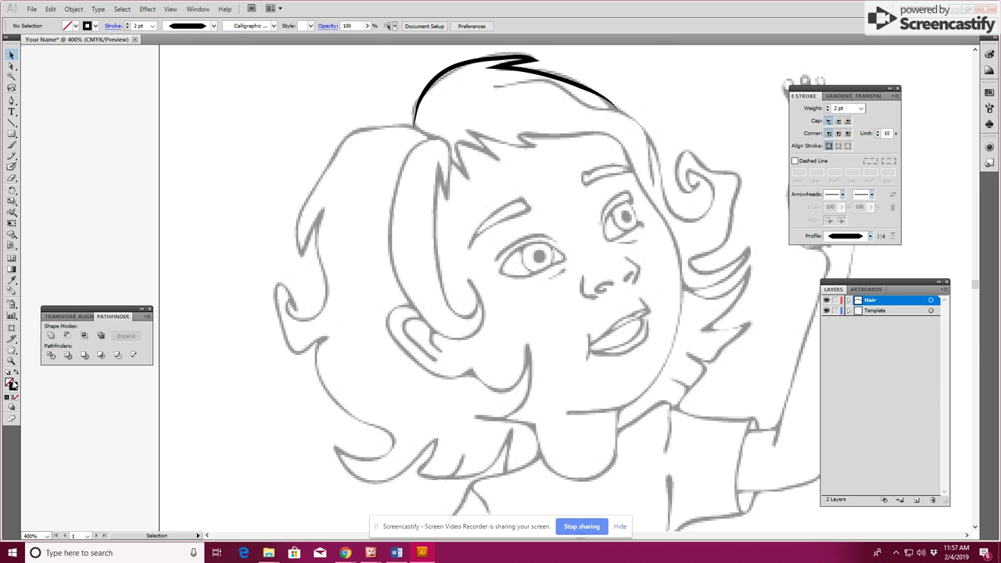
{"action": "left_click", "coordinate": [11, 147]}
{"action": "mouse_move", "coordinate": [348, 134]}
{"action": "left_mouse_down"}
{"action": "mouse_move", "coordinate": [303, 247]}
{"action": "mouse_move", "coordinate": [327, 308]}
{"action": "left_mouse_up"}
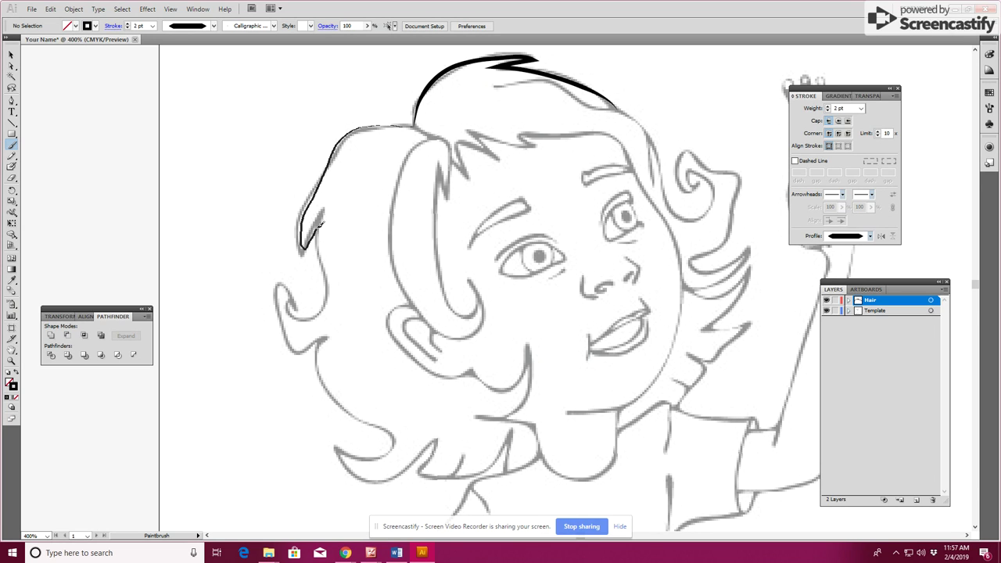
{"action": "mouse_move", "coordinate": [302, 316]}
{"action": "left_mouse_down"}
{"action": "mouse_move", "coordinate": [281, 284]}
{"action": "mouse_move", "coordinate": [296, 349]}
{"action": "mouse_move", "coordinate": [329, 334]}
{"action": "mouse_move", "coordinate": [320, 364]}
{"action": "mouse_move", "coordinate": [334, 389]}
{"action": "mouse_move", "coordinate": [395, 450]}
{"action": "mouse_move", "coordinate": [332, 447]}
{"action": "left_mouse_up"}
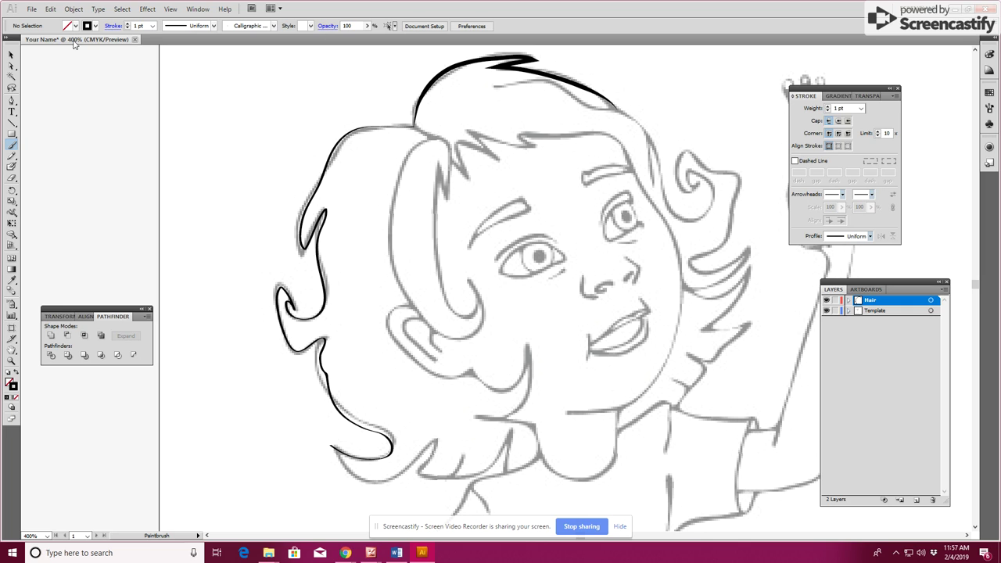
{"action": "left_click", "coordinate": [11, 58]}
Give the left hair outline a 2 pt stroke weight.
{"action": "left_click", "coordinate": [320, 271]}
{"action": "left_click", "coordinate": [860, 109]}
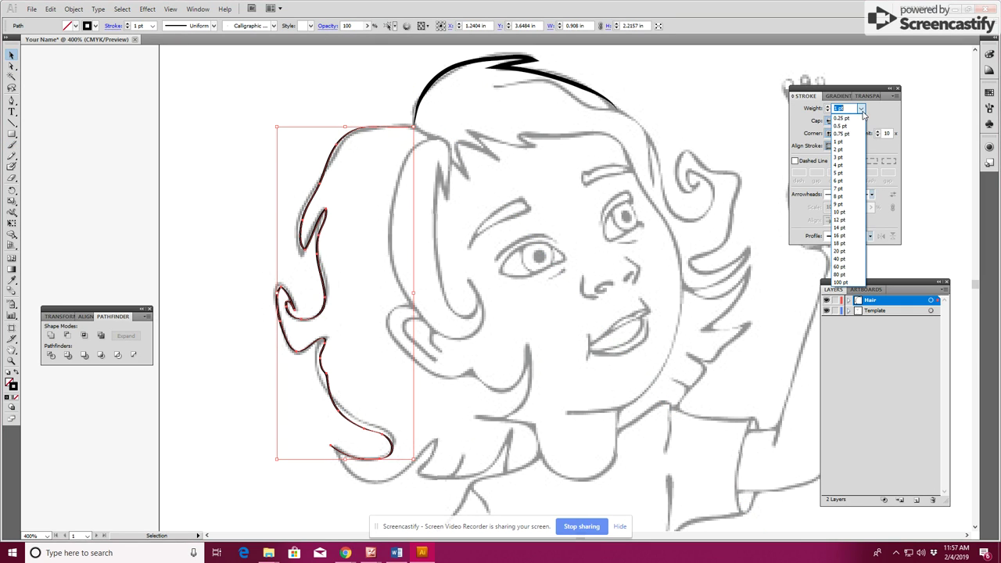
{"action": "left_click", "coordinate": [847, 150]}
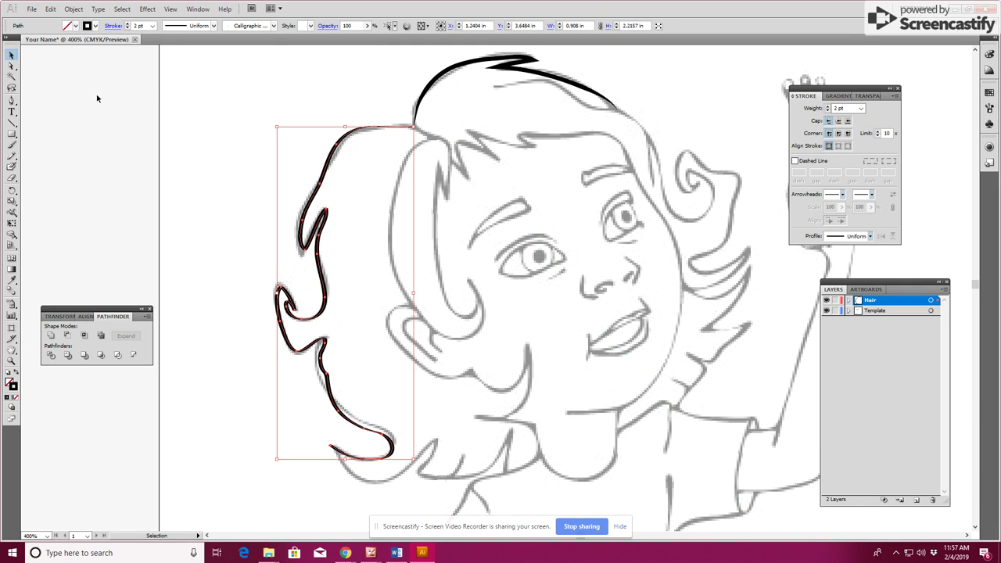
{"action": "left_click", "coordinate": [12, 66]}
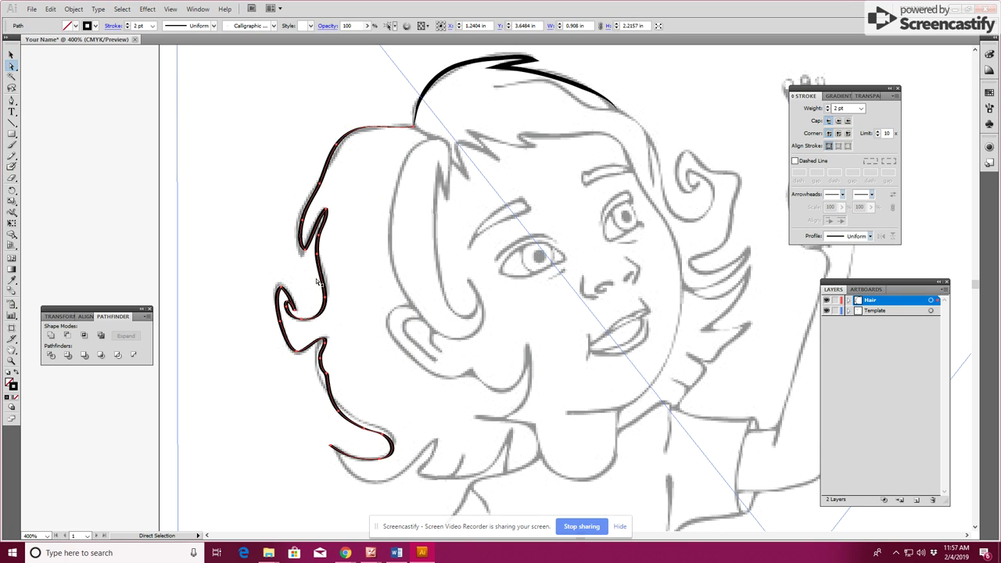
Move a lower anchor of the left hair outline left and adjust its handle to follow the template.
{"action": "left_click", "coordinate": [327, 377]}
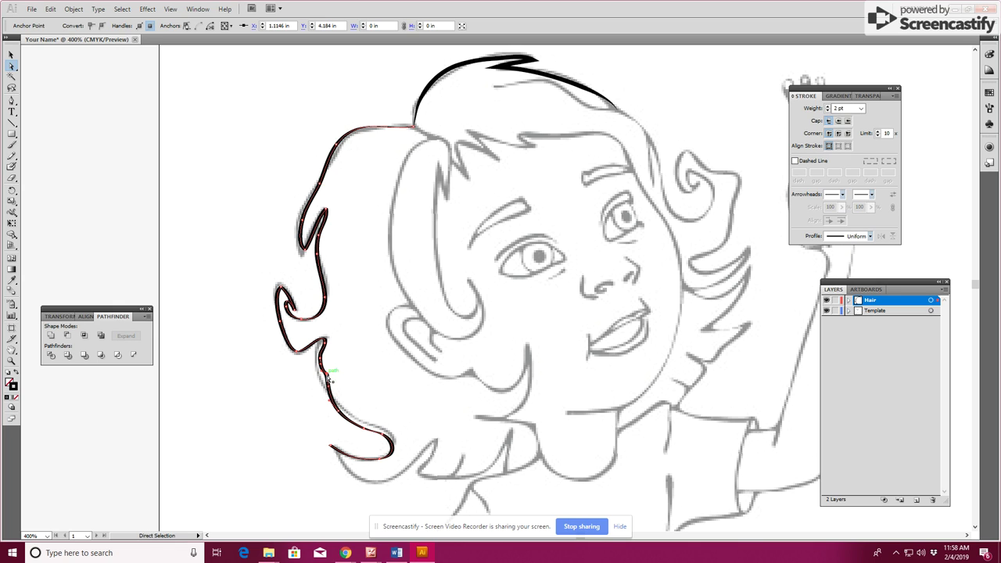
{"action": "left_click_drag", "start_coordinate": [327, 377], "coordinate": [327, 381]}
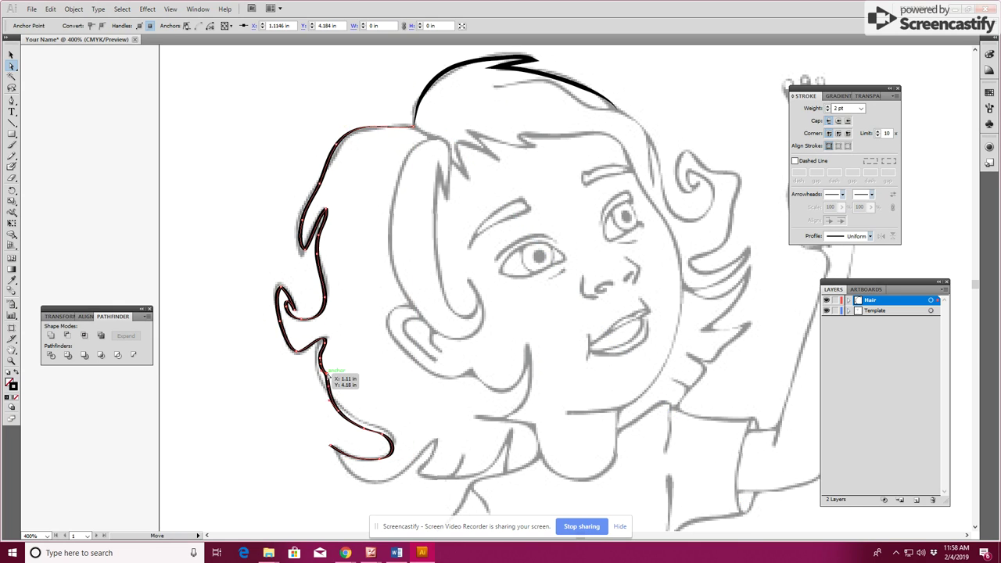
{"action": "left_click_drag", "start_coordinate": [328, 377], "coordinate": [317, 380]}
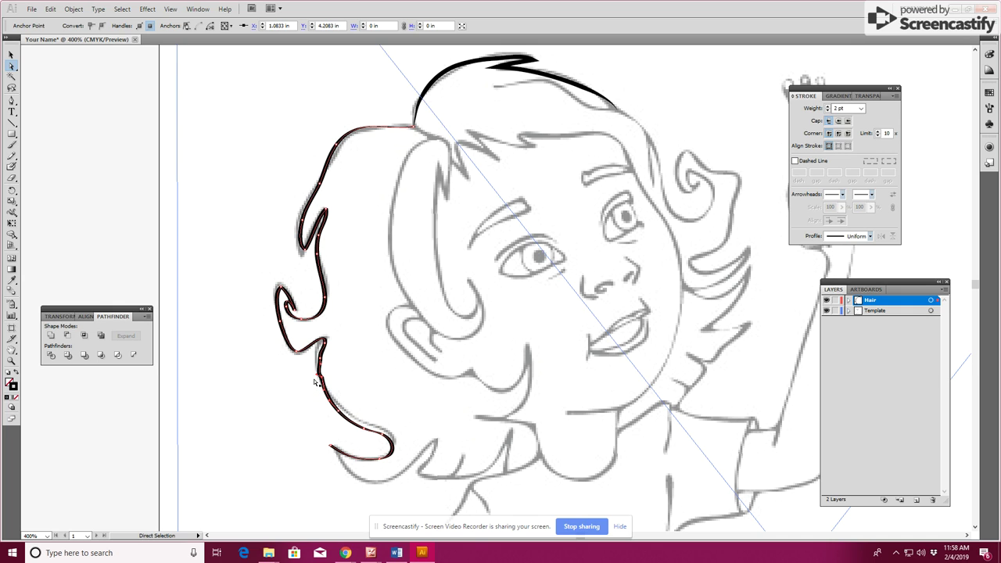
{"action": "left_click_drag", "start_coordinate": [317, 377], "coordinate": [324, 391]}
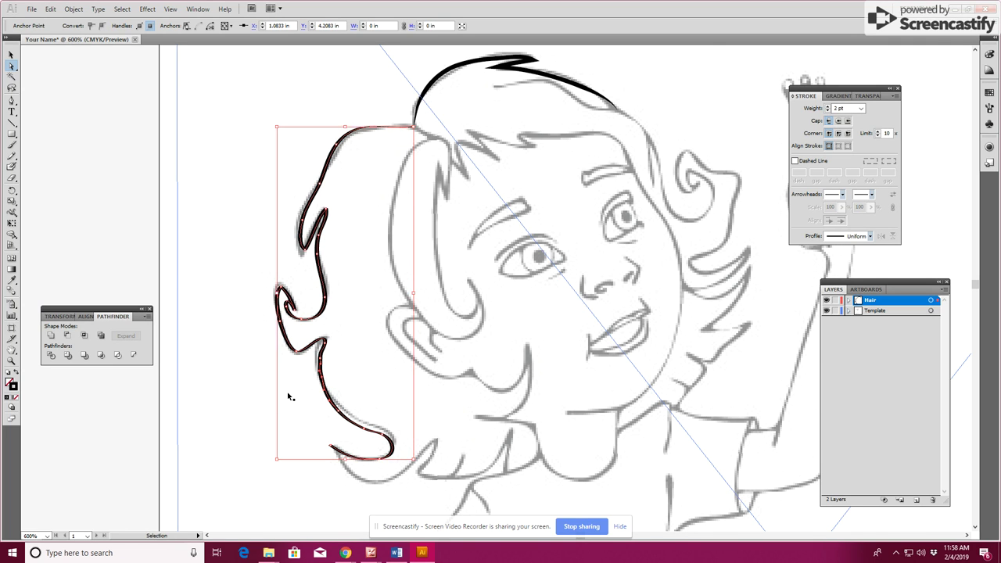
Zoom in and delete an anchor point from the lower hair outline.
{"action": "key", "text": "ctrl+plus"}
{"action": "key", "text": "ctrl+plus"}
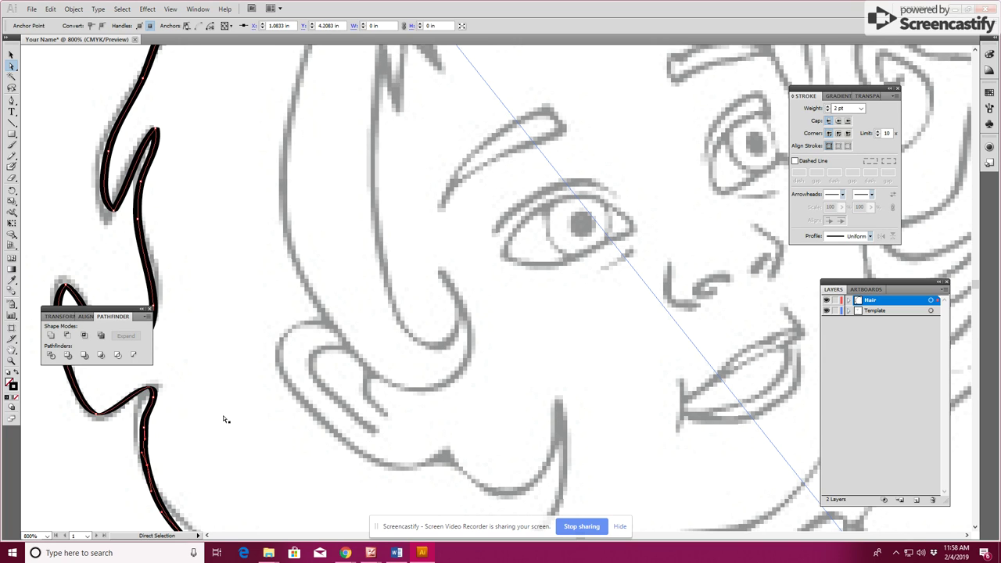
{"action": "left_click_drag", "start_coordinate": [142, 454], "coordinate": [142, 453]}
{"action": "left_click", "coordinate": [143, 451]}
{"action": "left_click", "coordinate": [145, 451]}
{"action": "left_click", "coordinate": [12, 102]}
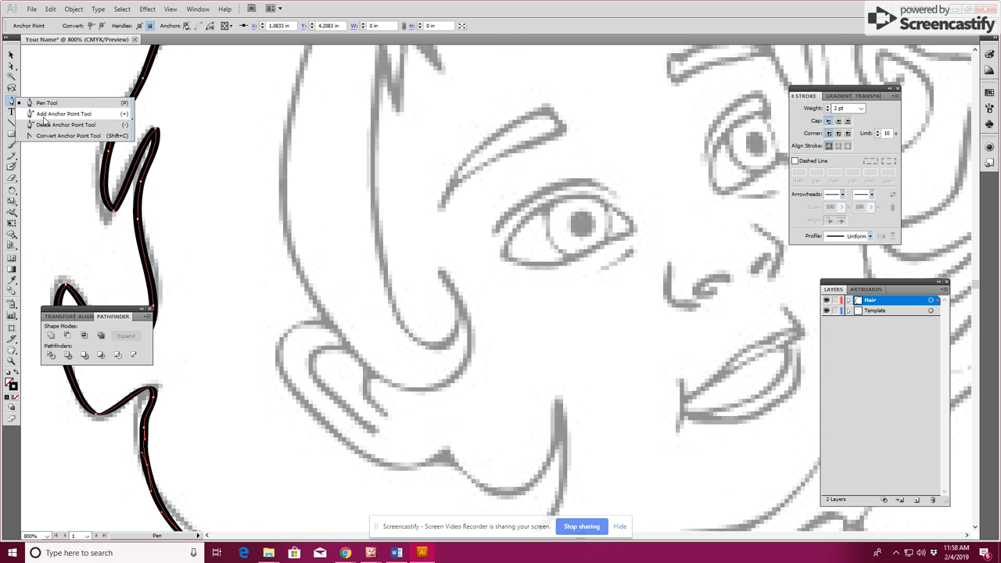
{"action": "left_click_drag", "start_coordinate": [12, 102], "coordinate": [48, 123]}
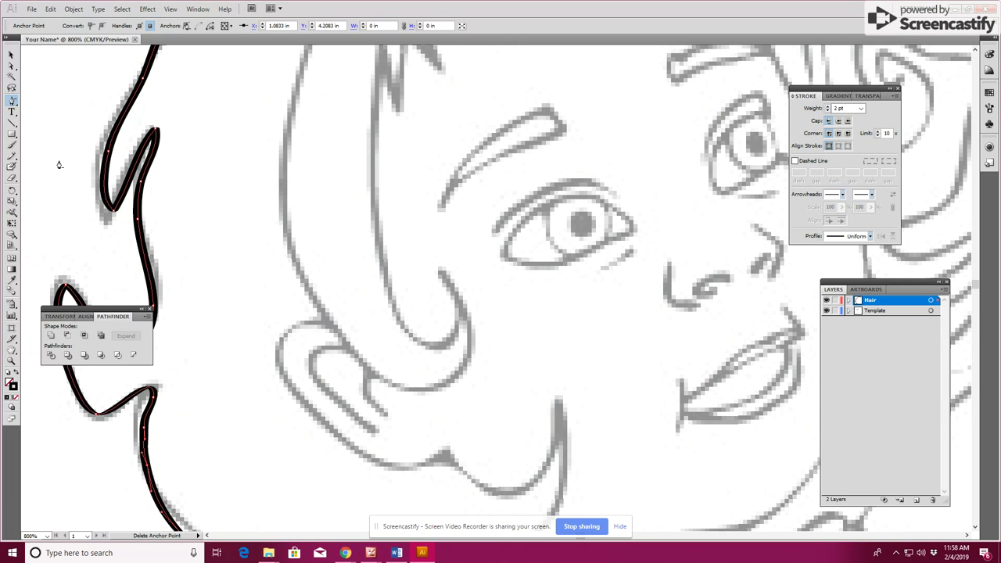
{"action": "left_click", "coordinate": [144, 428]}
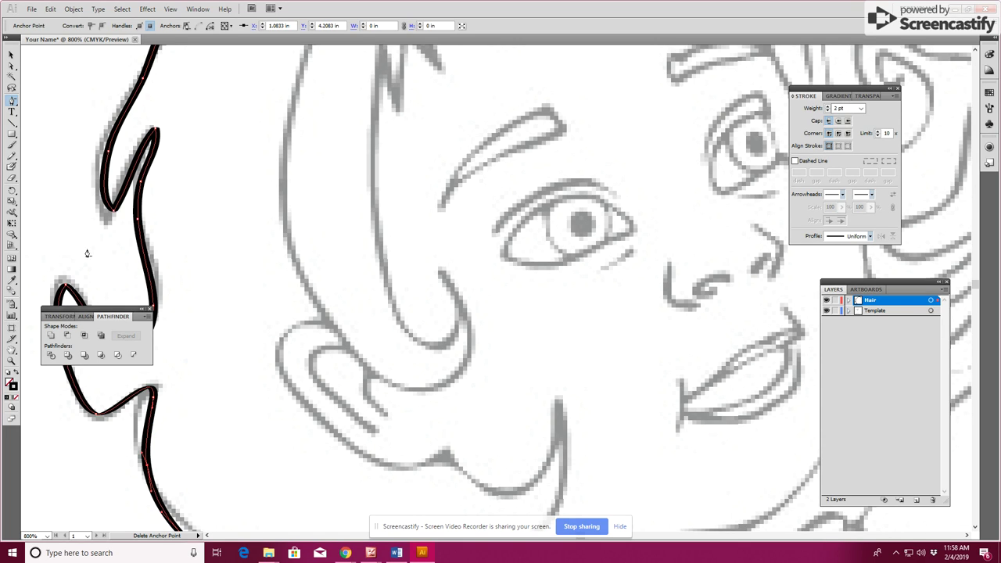
Add an anchor to the lower hair outline and dismiss the off-path anchor error.
{"action": "left_click", "coordinate": [13, 105]}
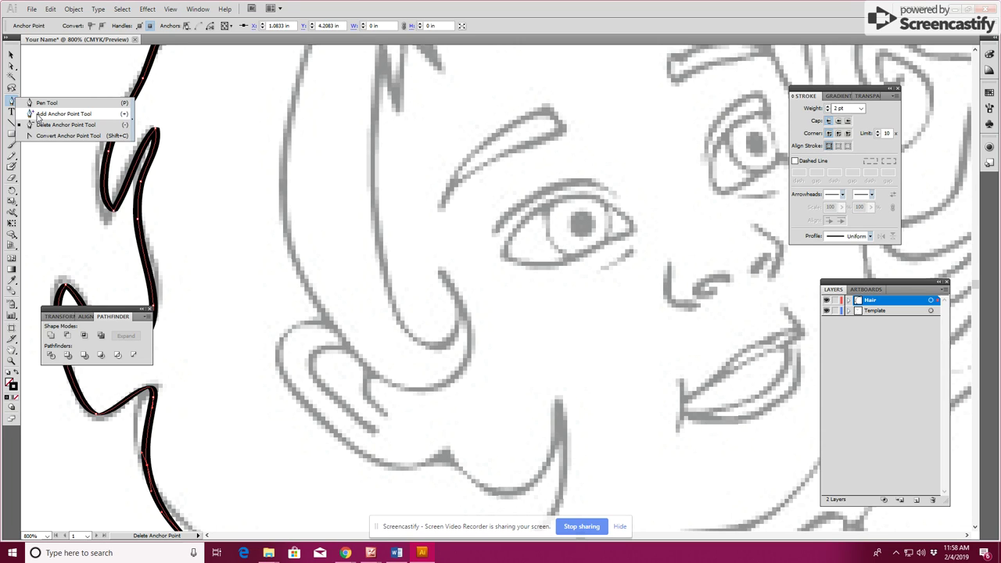
{"action": "left_click", "coordinate": [38, 114]}
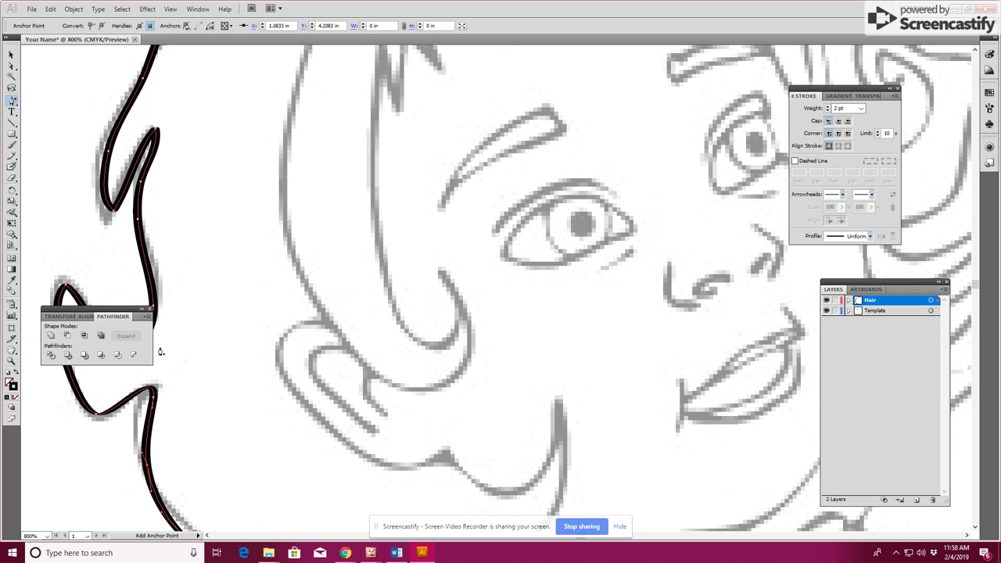
{"action": "left_click", "coordinate": [151, 427]}
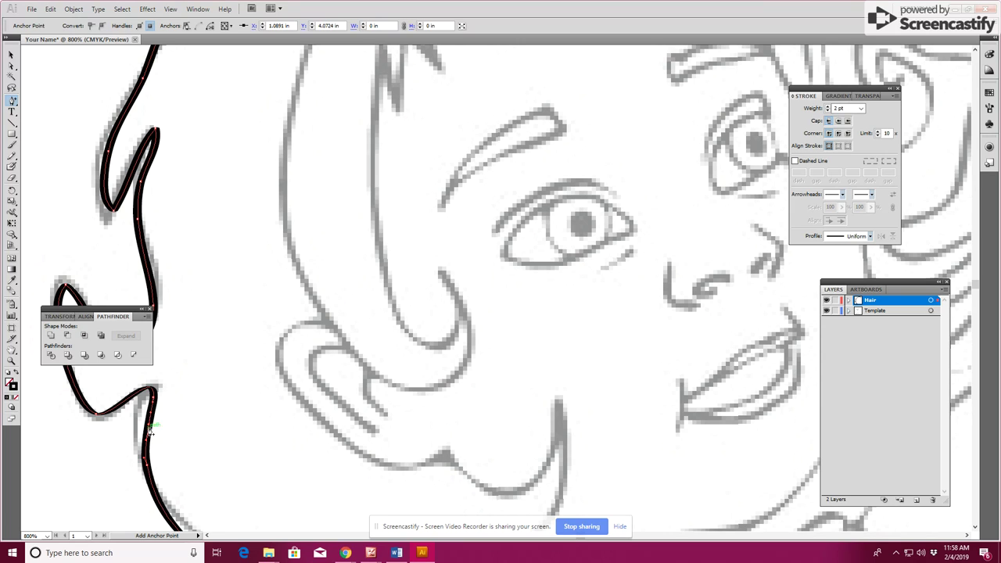
{"action": "left_click", "coordinate": [149, 429]}
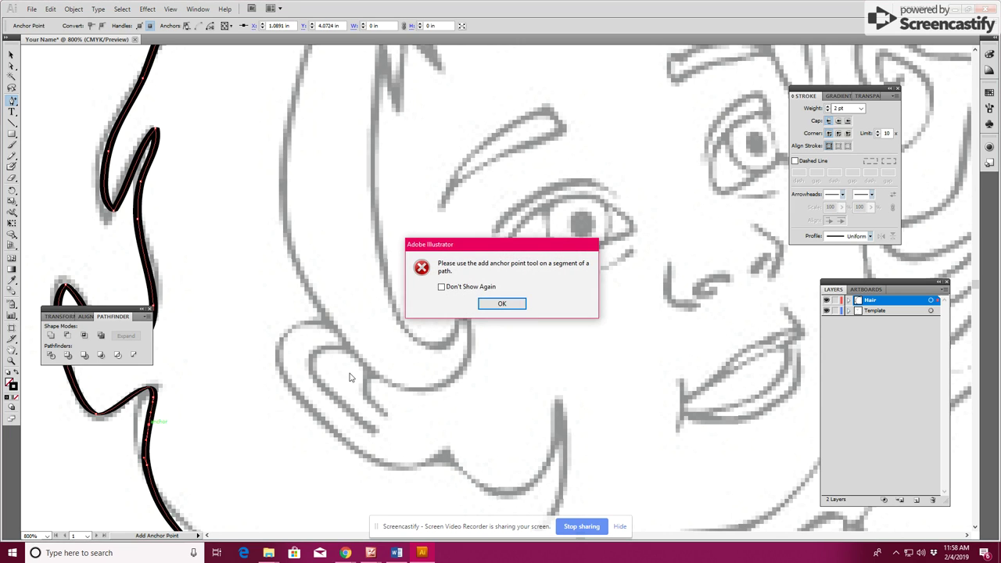
{"action": "left_click", "coordinate": [488, 306]}
Nudge an upper hair anchor and reposition the upper curl tip to sharpen its point.
{"action": "left_click", "coordinate": [12, 66]}
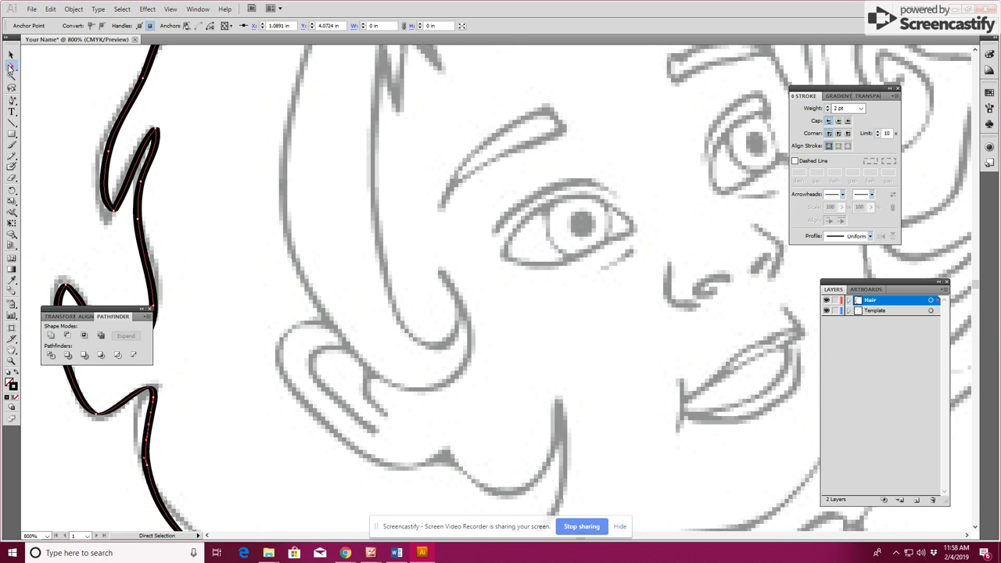
{"action": "left_click", "coordinate": [144, 79]}
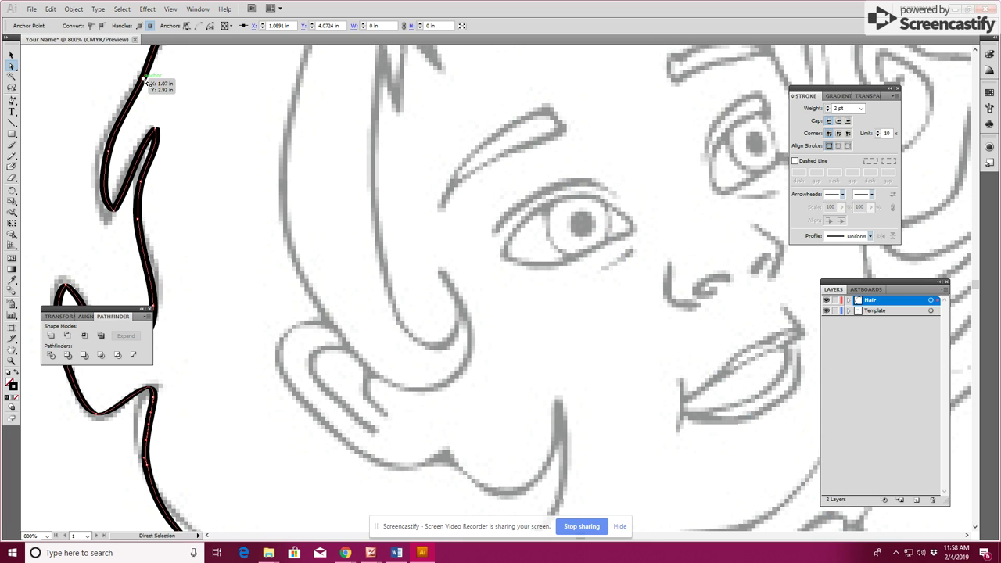
{"action": "left_click_drag", "start_coordinate": [145, 81], "coordinate": [148, 89]}
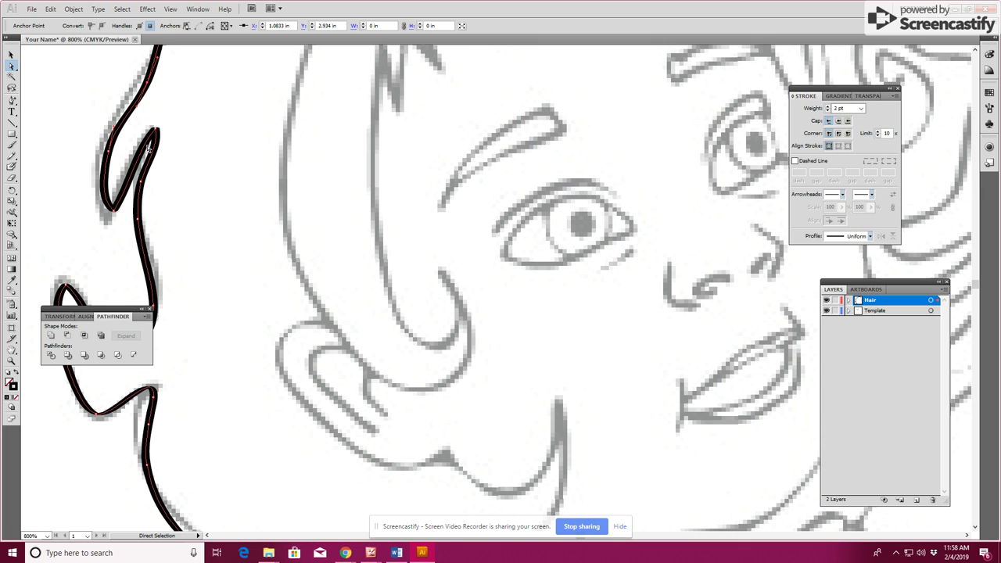
{"action": "left_click", "coordinate": [155, 130]}
{"action": "left_click_drag", "start_coordinate": [156, 133], "coordinate": [159, 154]}
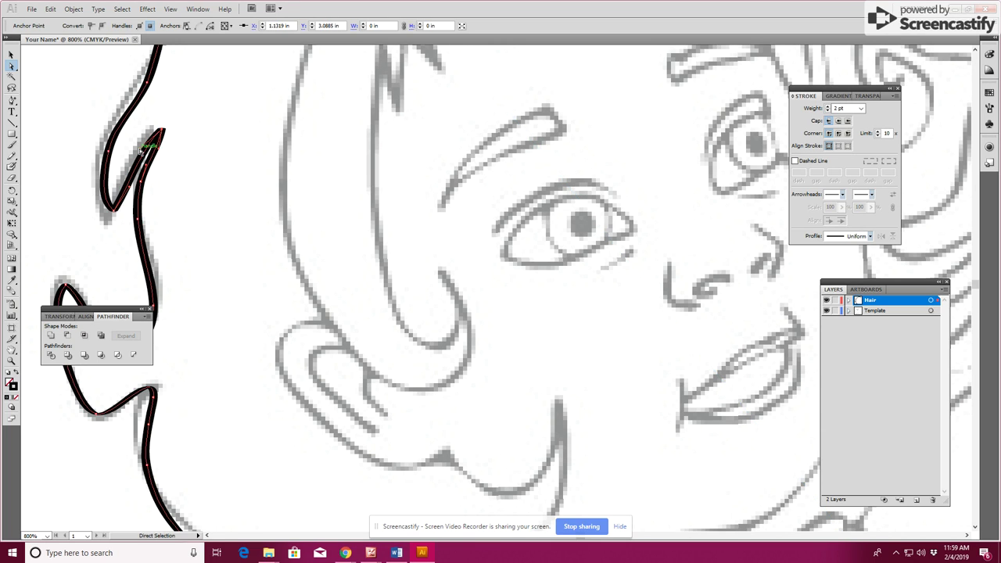
{"action": "left_click_drag", "start_coordinate": [143, 162], "coordinate": [118, 188]}
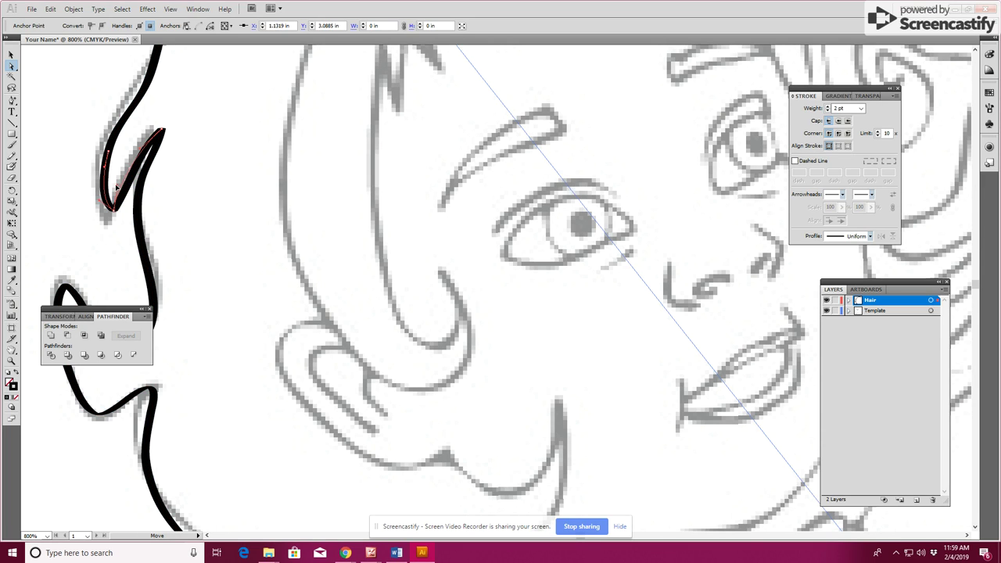
Zoom to 1200% and nudge the crown corner anchor slightly left onto the template line.
{"action": "scroll", "coordinate": [202, 197], "scroll_direction": "down", "scroll_amount": 2}
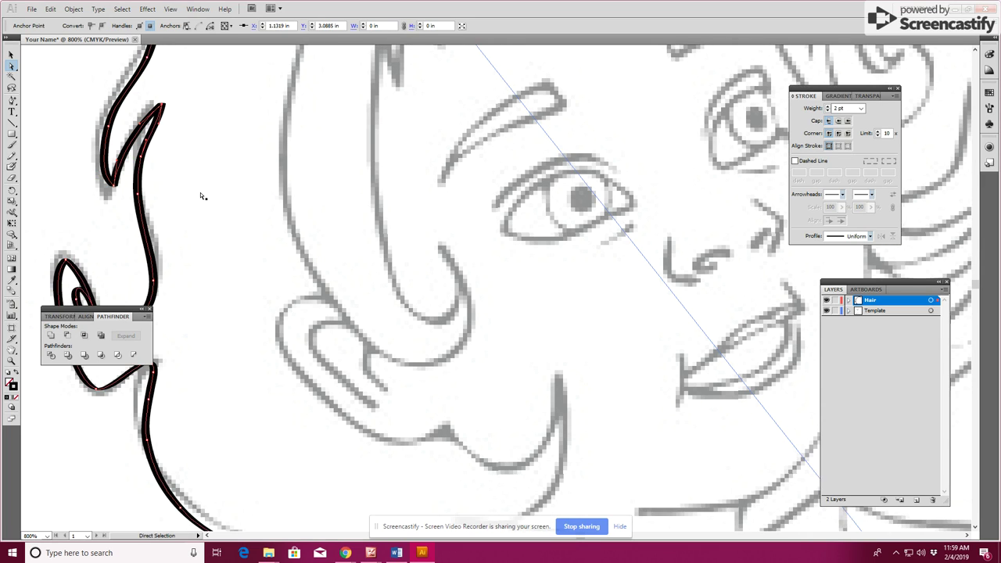
{"action": "scroll", "coordinate": [202, 197], "scroll_direction": "up", "scroll_amount": 3}
{"action": "scroll", "coordinate": [202, 197], "scroll_direction": "up", "scroll_amount": 4}
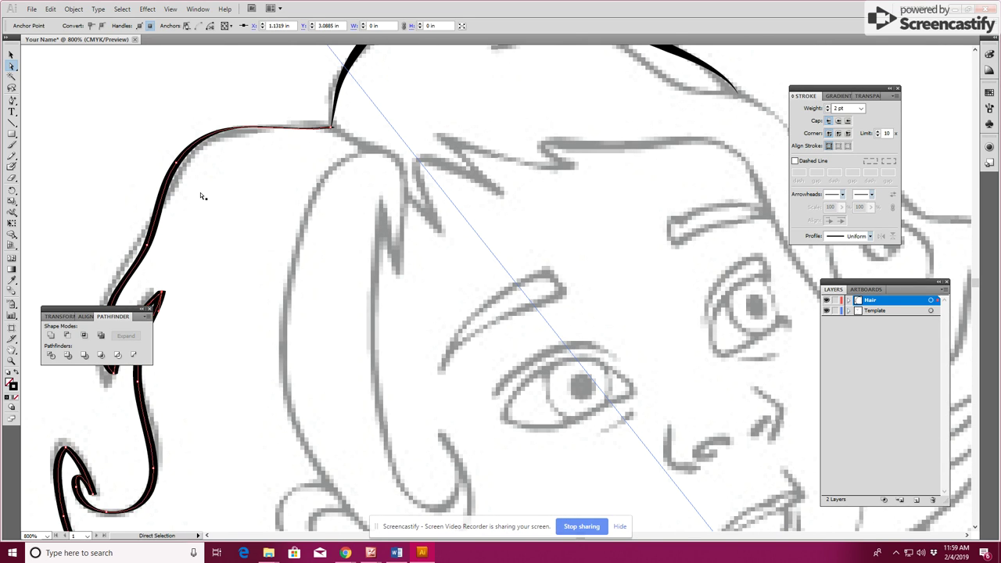
{"action": "scroll", "coordinate": [202, 196], "scroll_direction": "up", "scroll_amount": 1}
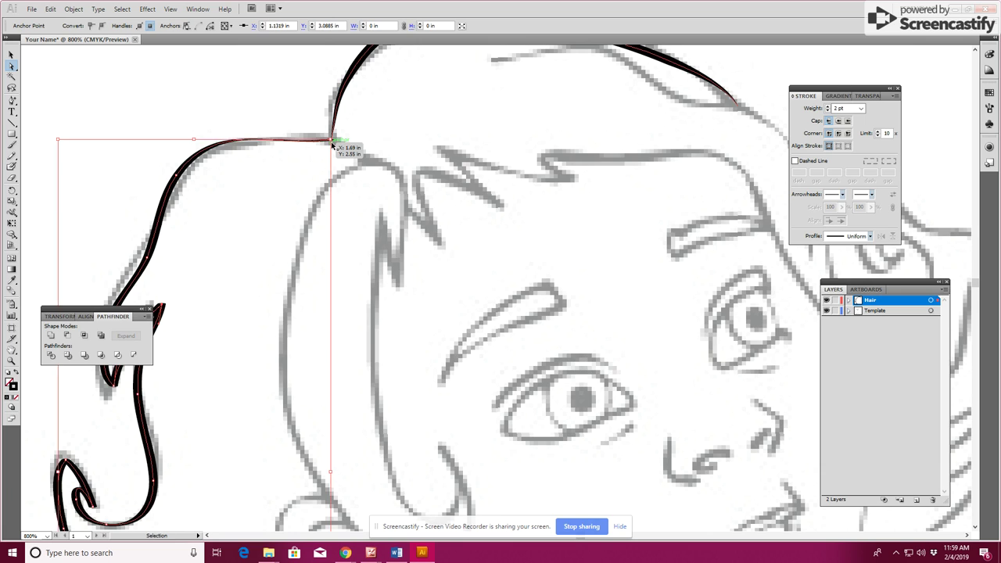
{"action": "key", "text": "ctrl+="}
{"action": "scroll", "coordinate": [332, 140], "scroll_direction": "up", "scroll_amount": 3}
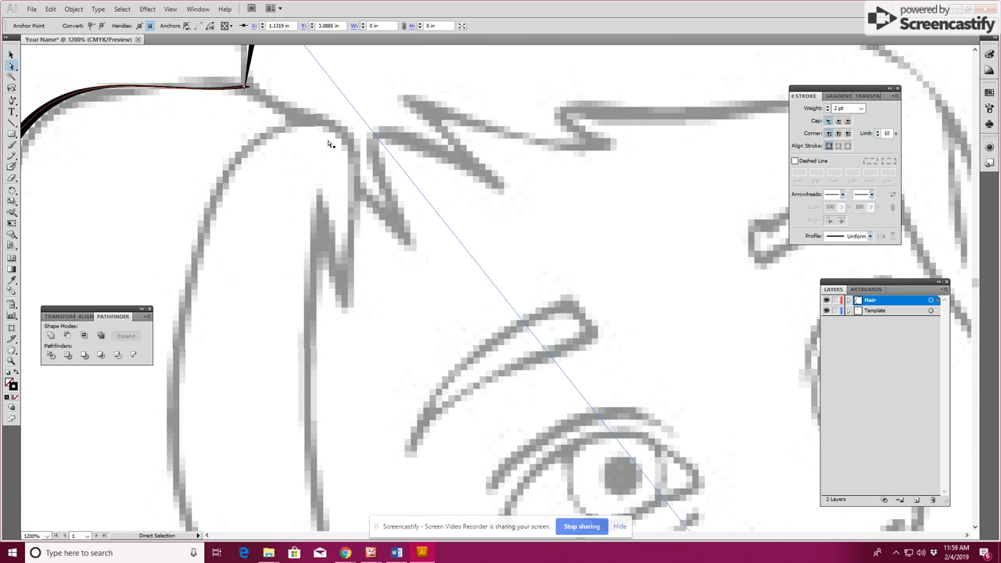
{"action": "scroll", "coordinate": [331, 141], "scroll_direction": "up", "scroll_amount": 3}
{"action": "scroll", "coordinate": [325, 144], "scroll_direction": "up", "scroll_amount": 3}
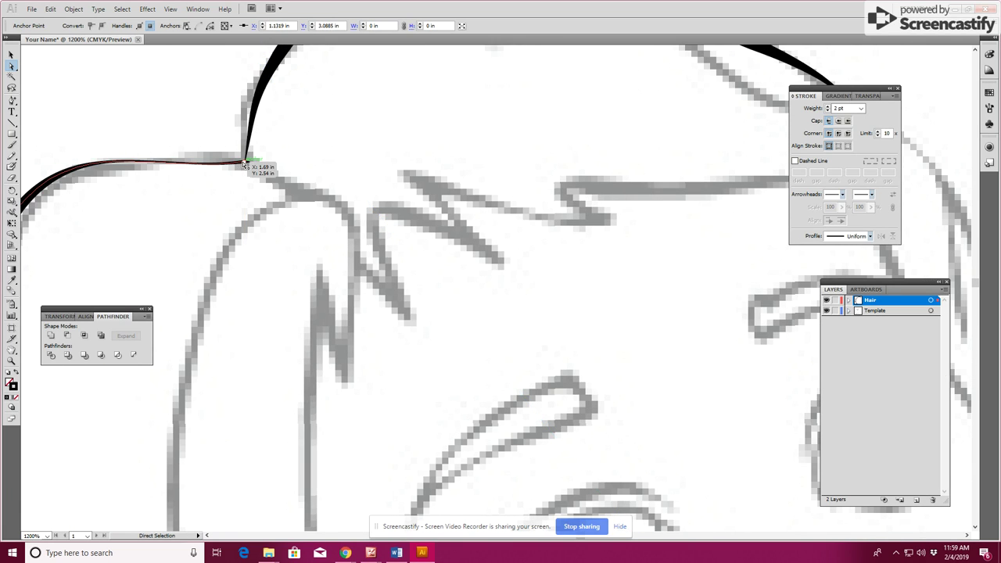
{"action": "left_click_drag", "start_coordinate": [244, 165], "coordinate": [239, 161]}
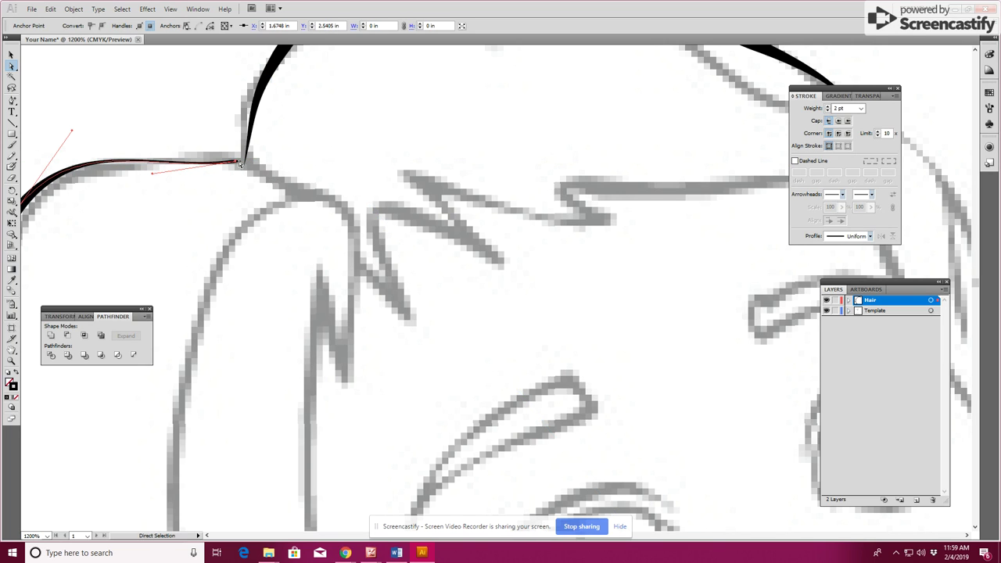
{"action": "left_click", "coordinate": [13, 101]}
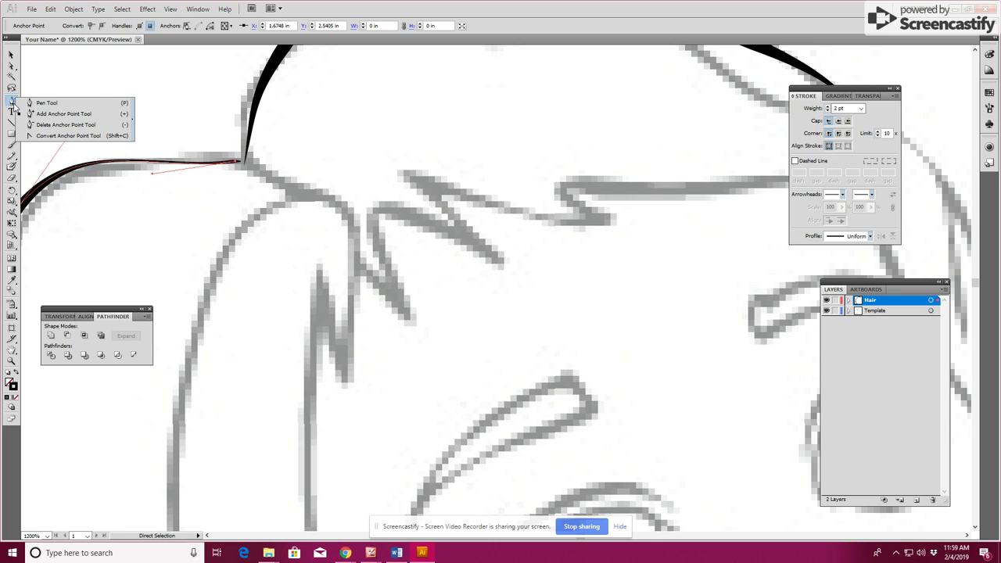
Retract the crown anchor's stray handle with the Pen for a sharp corner, then zoom out to 400%.
{"action": "left_click", "coordinate": [32, 102]}
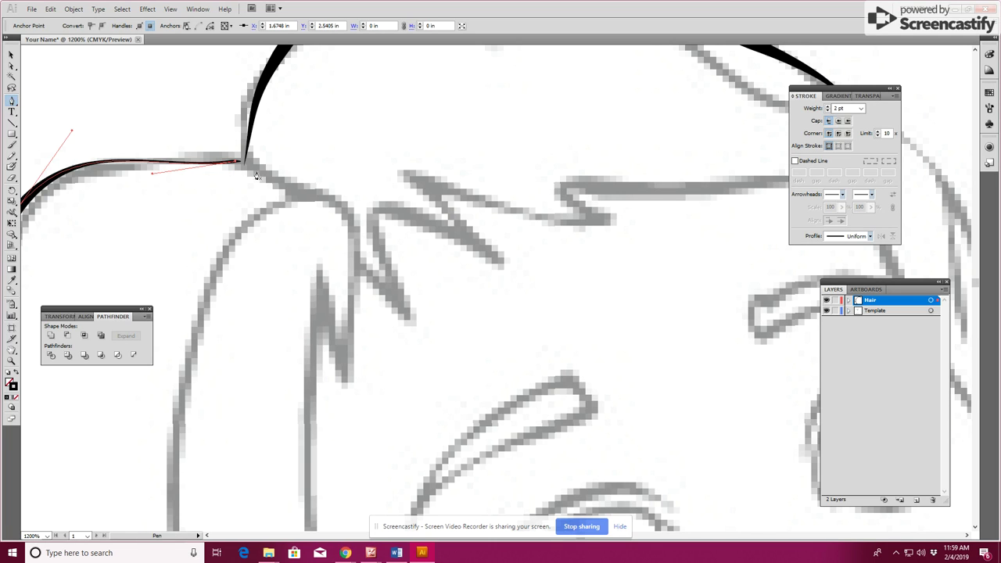
{"action": "left_click_drag", "start_coordinate": [235, 162], "coordinate": [244, 165]}
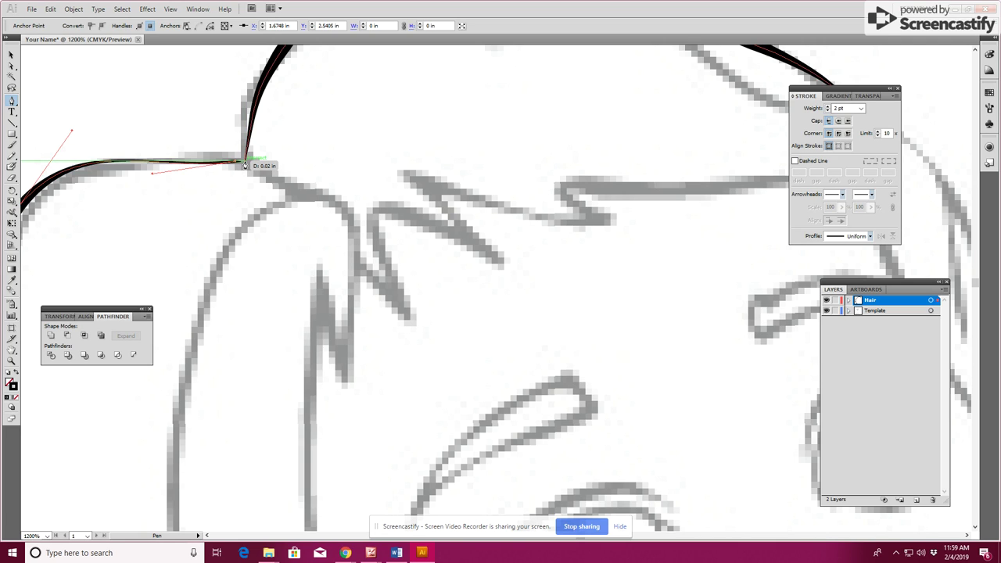
{"action": "left_click_drag", "start_coordinate": [244, 165], "coordinate": [238, 196]}
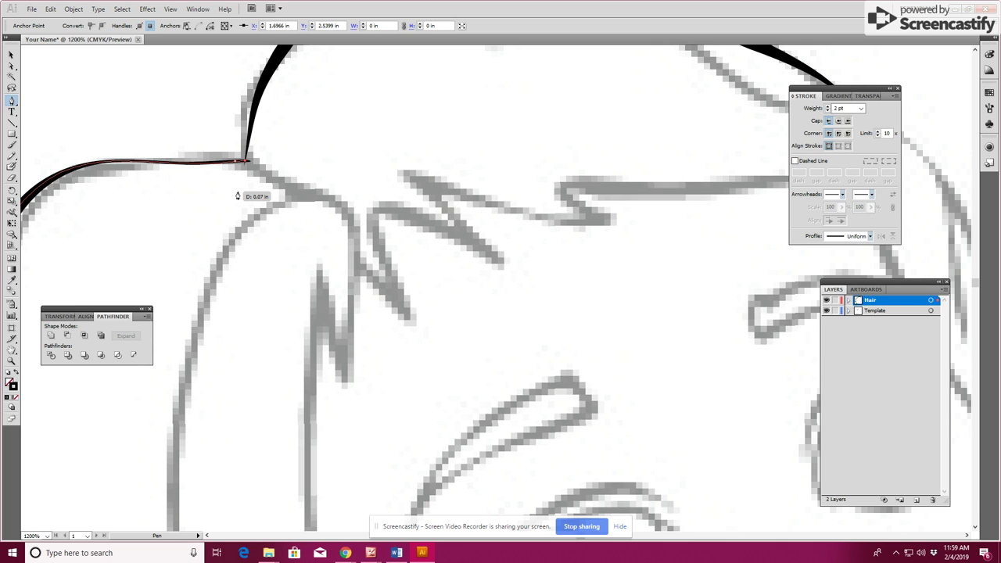
{"action": "key", "text": "ctrl"}
{"action": "key", "text": "ctrl+minus"}
{"action": "key", "text": "ctrl+minus"}
{"action": "key", "text": "ctrl+minus"}
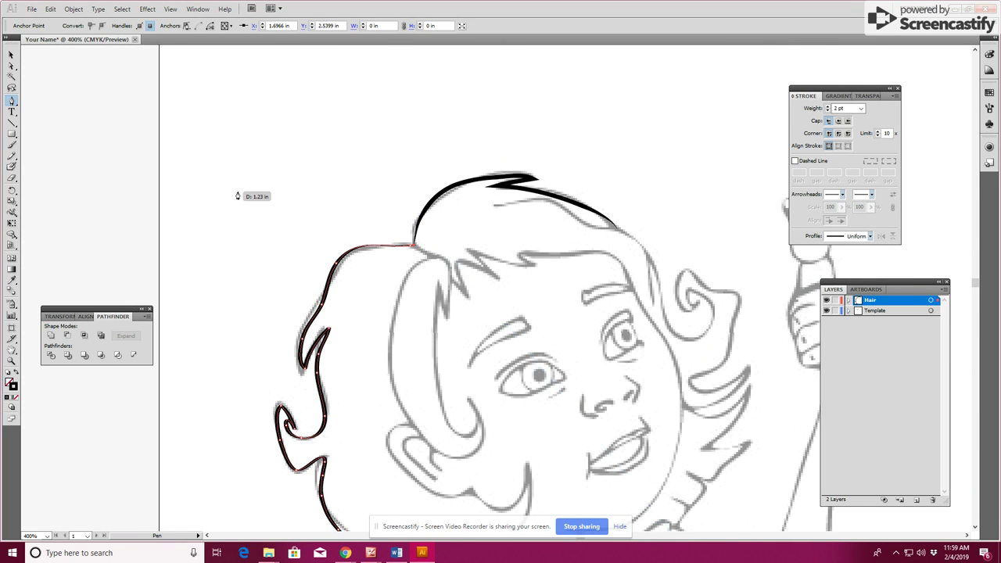
{"action": "scroll", "coordinate": [239, 201], "scroll_direction": "down", "scroll_amount": 2}
{"action": "scroll", "coordinate": [272, 217], "scroll_direction": "down", "scroll_amount": 3}
{"action": "scroll", "coordinate": [271, 220], "scroll_direction": "down", "scroll_amount": 1}
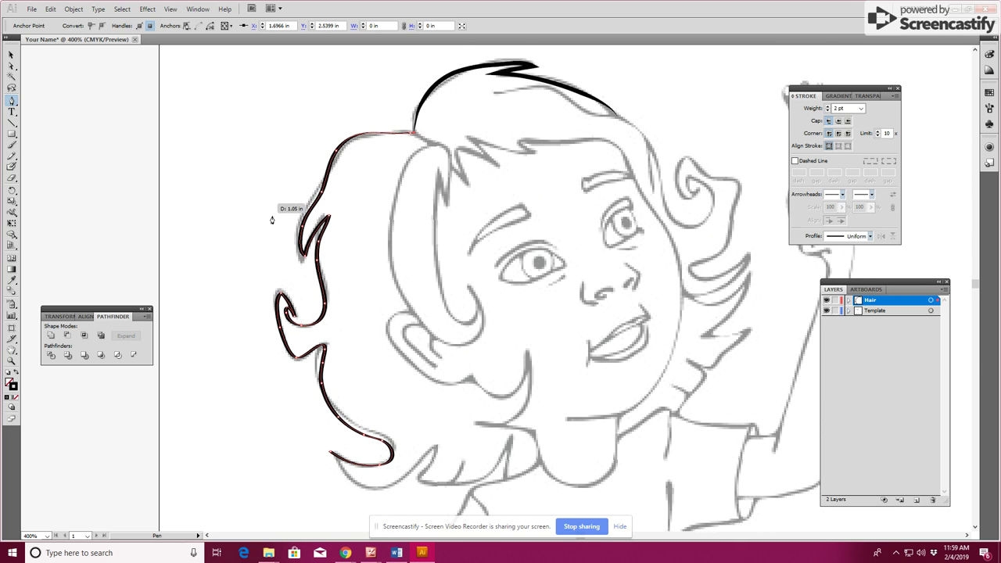
{"action": "scroll", "coordinate": [271, 219], "scroll_direction": "down", "scroll_amount": 2}
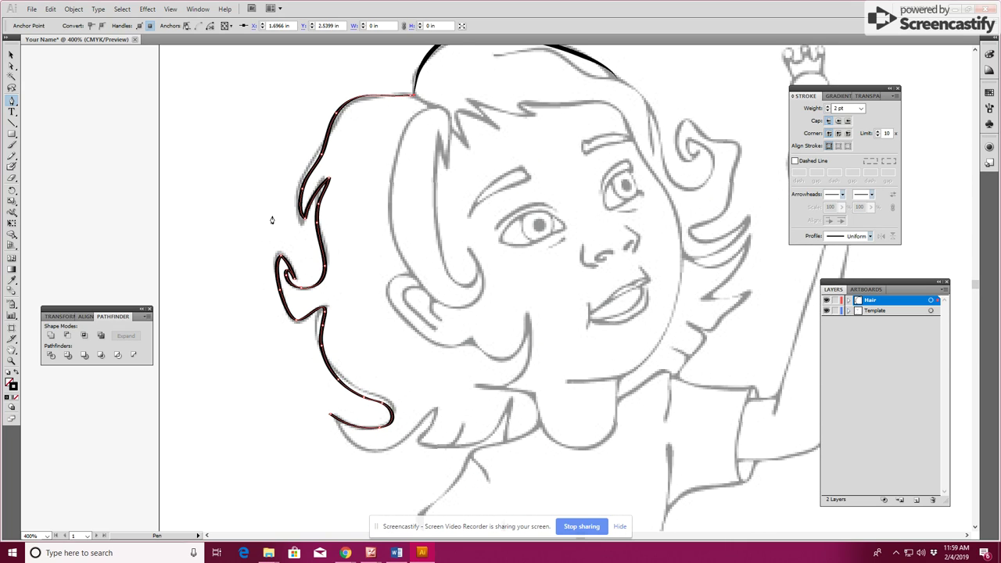
{"action": "left_click", "coordinate": [122, 8]}
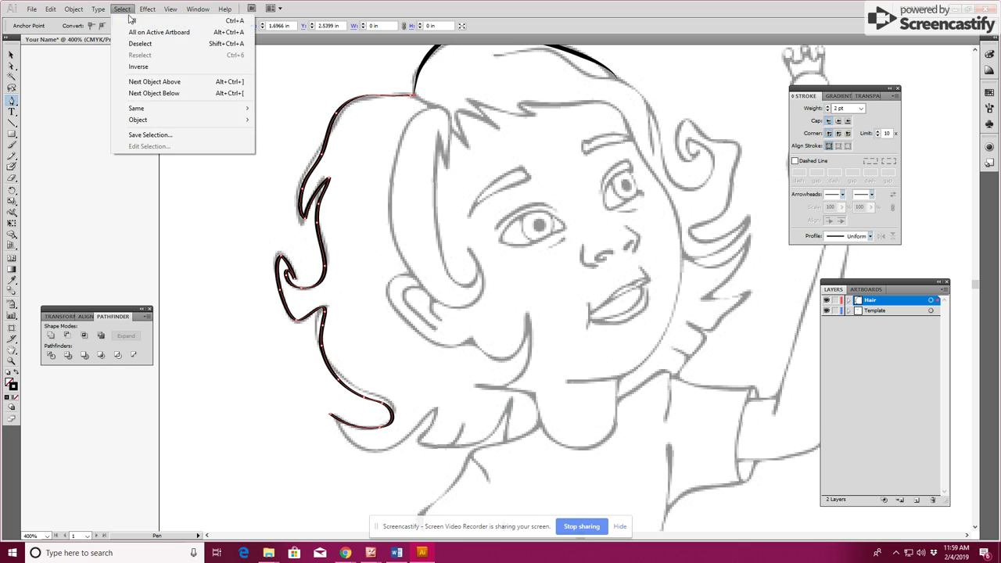
Deselect, brush zigzag strokes along the lower hair tips beside the chin, and select the new stroke.
{"action": "left_click", "coordinate": [141, 44]}
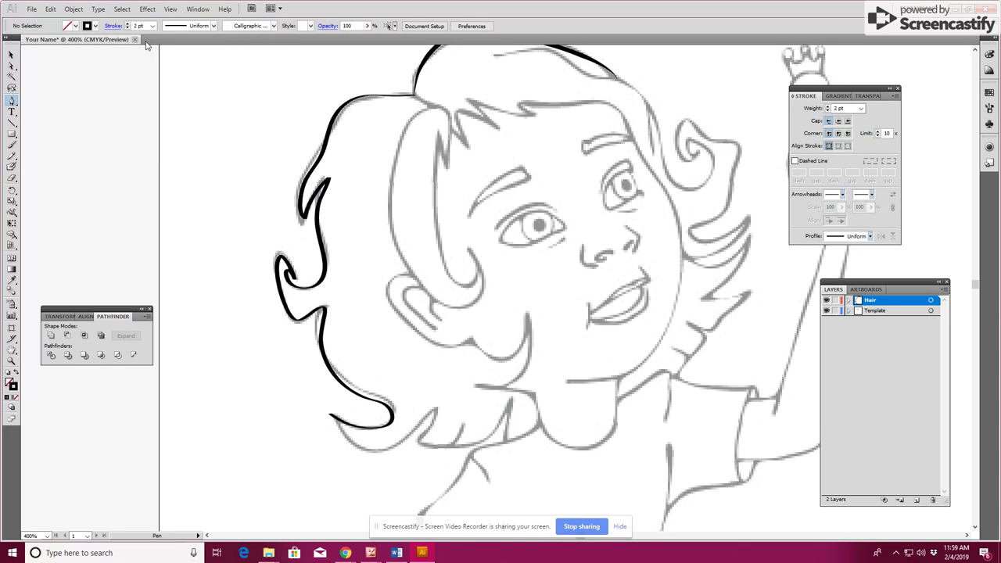
{"action": "left_click", "coordinate": [11, 146]}
{"action": "mouse_move", "coordinate": [331, 413]}
{"action": "left_mouse_down"}
{"action": "mouse_move", "coordinate": [405, 441]}
{"action": "mouse_move", "coordinate": [439, 403]}
{"action": "left_mouse_up"}
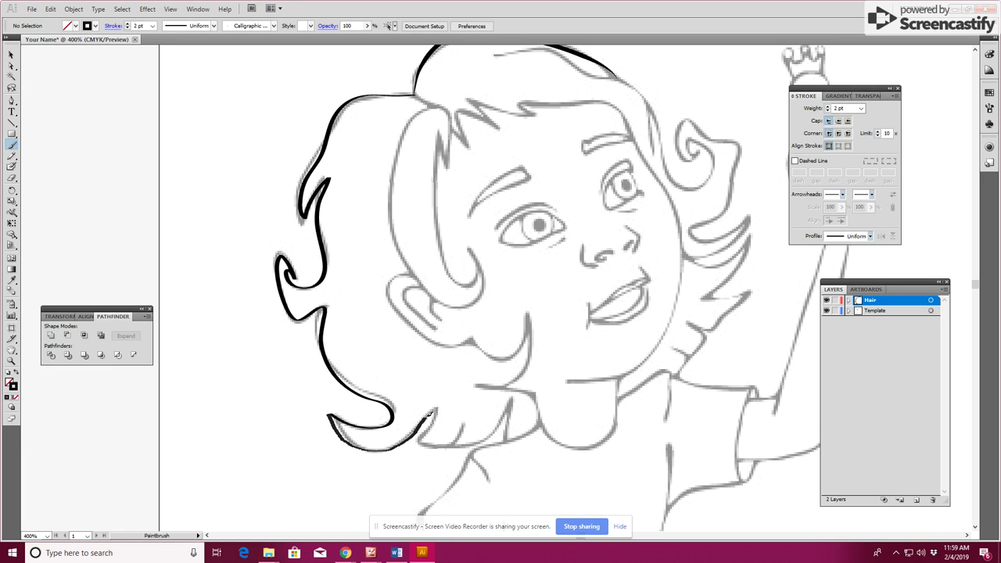
{"action": "mouse_move", "coordinate": [439, 403]}
{"action": "left_mouse_down"}
{"action": "mouse_move", "coordinate": [420, 439]}
{"action": "mouse_move", "coordinate": [466, 422]}
{"action": "mouse_move", "coordinate": [493, 438]}
{"action": "mouse_move", "coordinate": [510, 393]}
{"action": "mouse_move", "coordinate": [502, 453]}
{"action": "left_mouse_up"}
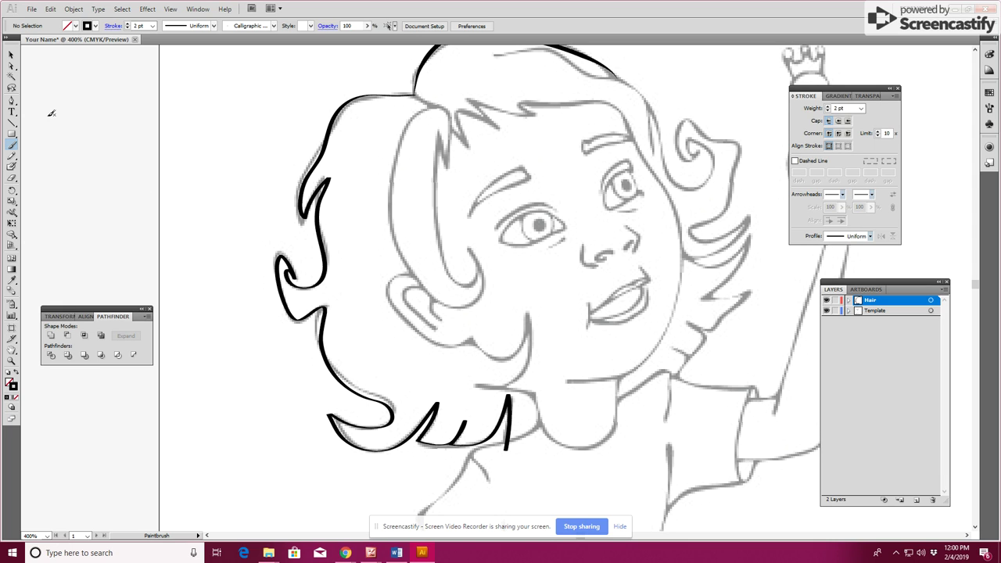
{"action": "left_click", "coordinate": [12, 66]}
{"action": "left_click", "coordinate": [488, 426]}
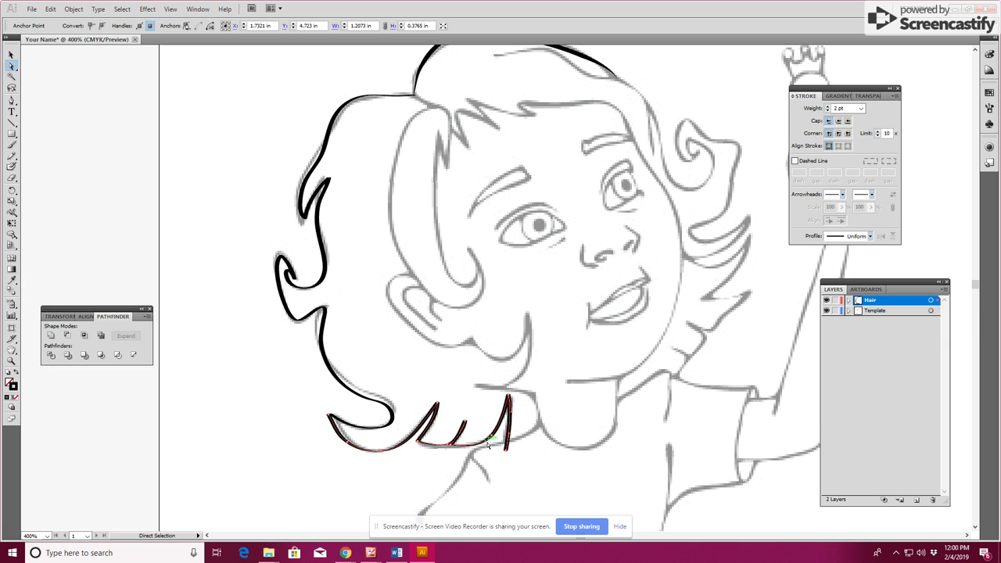
Zoom to 1200% and add an anchor point on the rightmost new hair strand.
{"action": "key", "text": "ctrl+equal"}
{"action": "key", "text": "ctrl+equal"}
{"action": "key", "text": "ctrl+equal"}
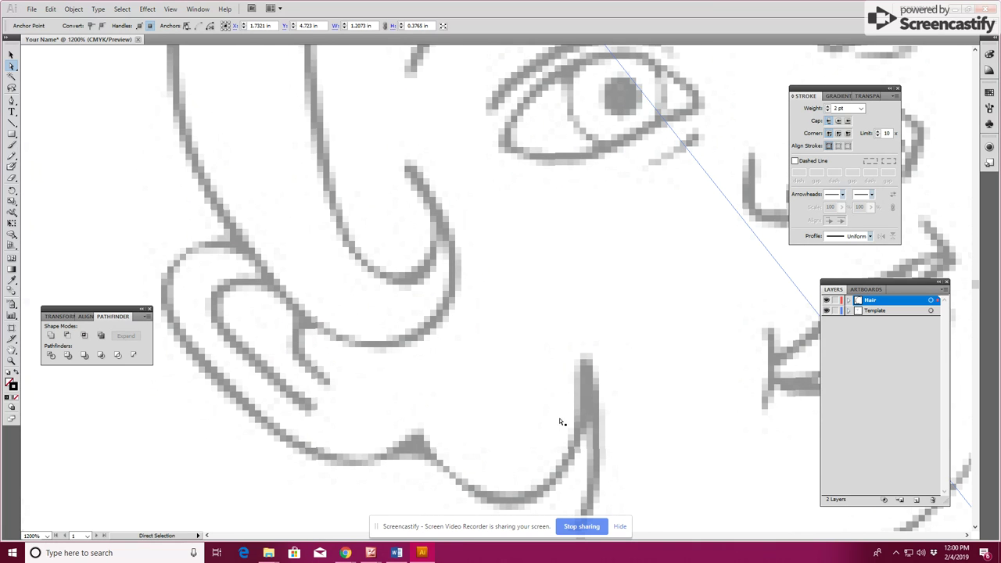
{"action": "scroll", "coordinate": [560, 422], "scroll_direction": "down", "scroll_amount": 5}
{"action": "scroll", "coordinate": [567, 414], "scroll_direction": "down", "scroll_amount": 3}
{"action": "scroll", "coordinate": [569, 410], "scroll_direction": "down", "scroll_amount": 3}
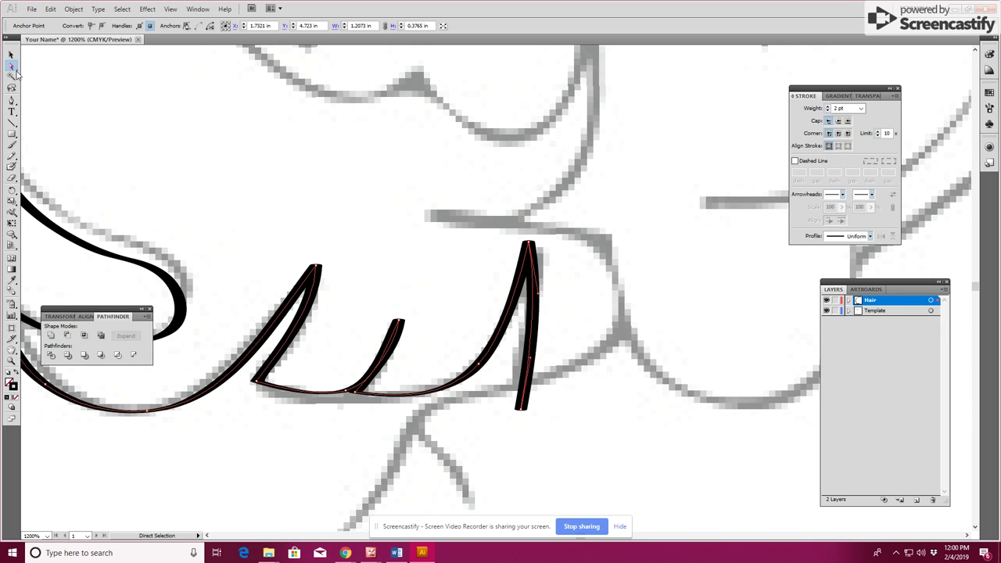
{"action": "left_click", "coordinate": [11, 101]}
{"action": "left_click_drag", "start_coordinate": [11, 101], "coordinate": [49, 125]}
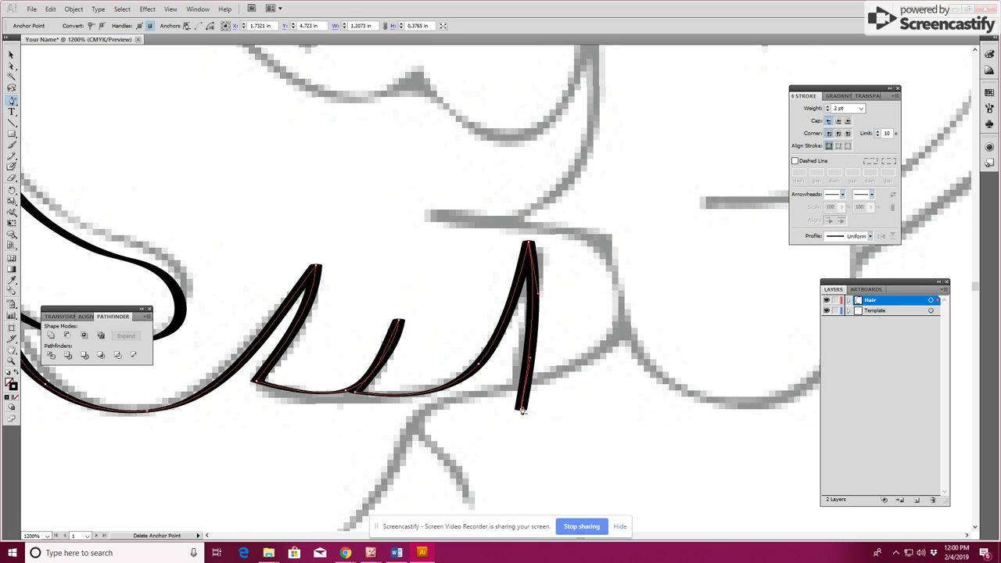
{"action": "left_click_drag", "start_coordinate": [14, 101], "coordinate": [50, 123]}
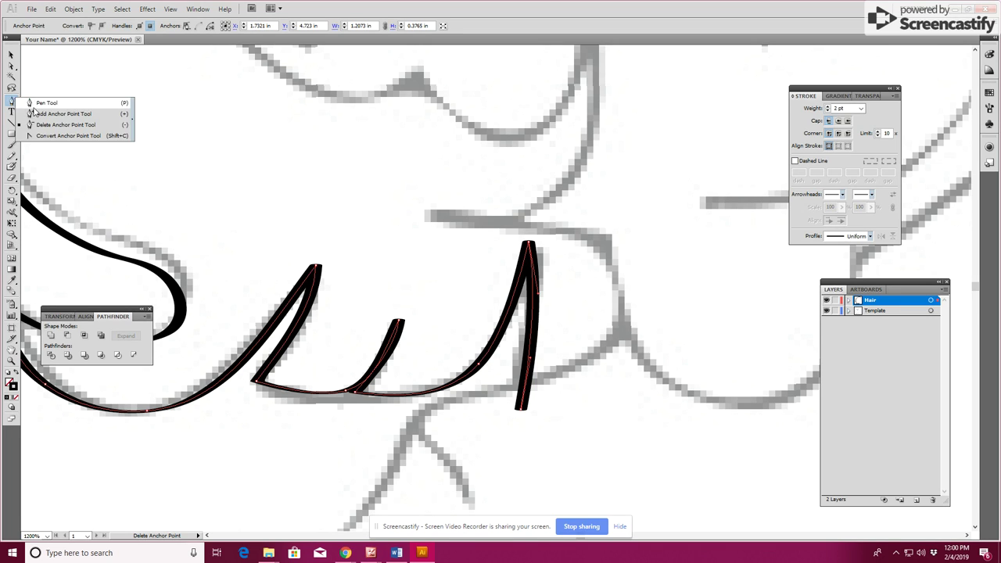
{"action": "left_click", "coordinate": [526, 387]}
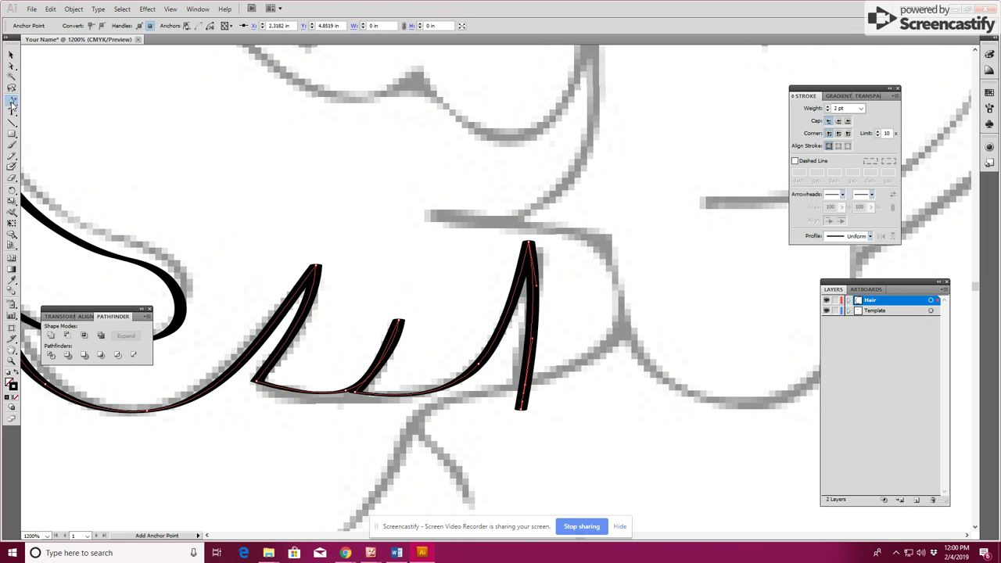
Delete the right strand's bottom anchor so the strand ends higher.
{"action": "left_click_drag", "start_coordinate": [11, 101], "coordinate": [45, 127]}
{"action": "left_click", "coordinate": [44, 127]}
{"action": "left_click", "coordinate": [520, 408]}
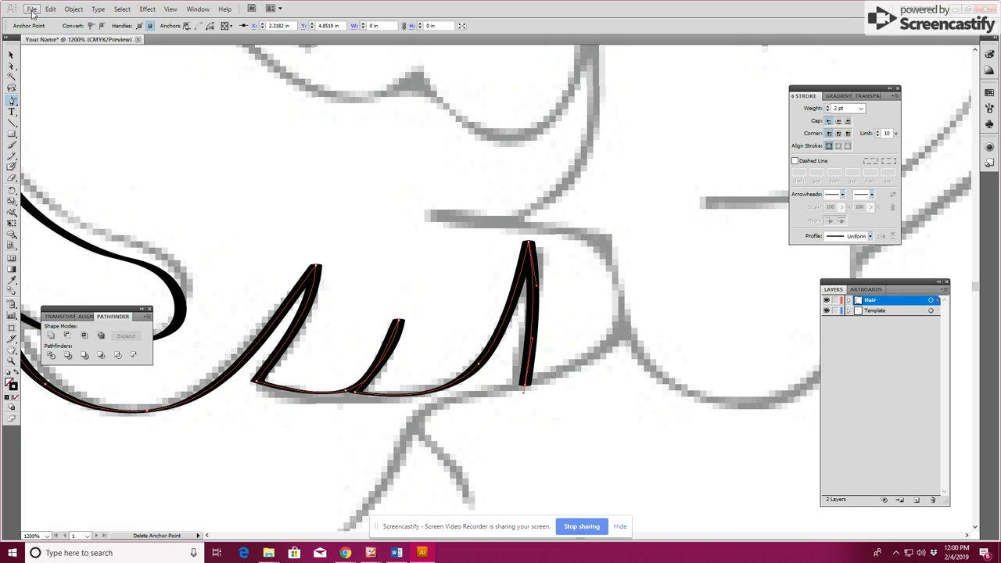
Zoom out to 400% and save the drawing as Your Name.ai with the default Illustrator options.
{"action": "key", "text": "ctrl+minus"}
{"action": "key", "text": "ctrl+minus"}
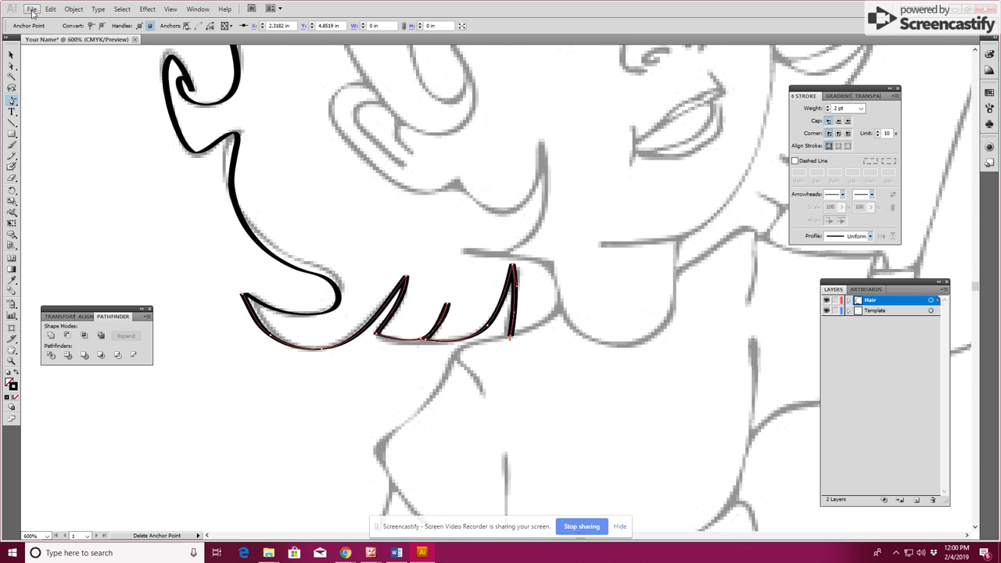
{"action": "key", "text": "ctrl+minus"}
{"action": "left_click", "coordinate": [32, 10]}
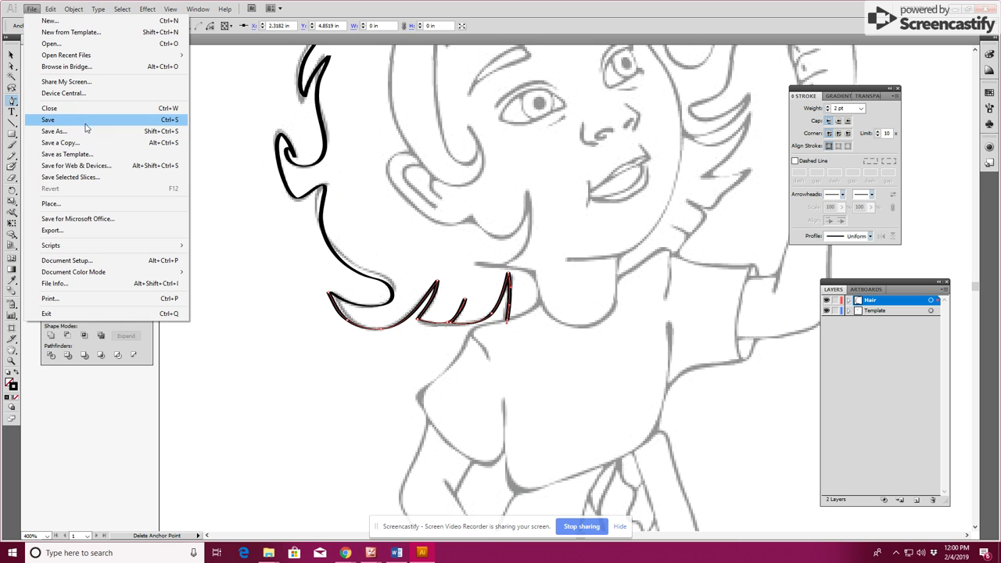
{"action": "left_click", "coordinate": [86, 122]}
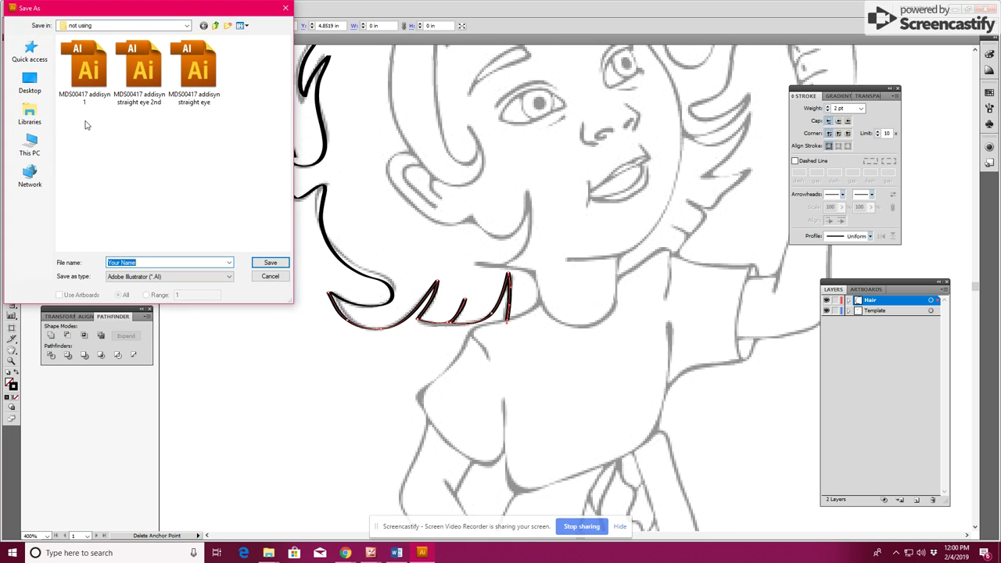
{"action": "left_click", "coordinate": [272, 265]}
{"action": "left_click", "coordinate": [269, 262]}
{"action": "left_click", "coordinate": [602, 149]}
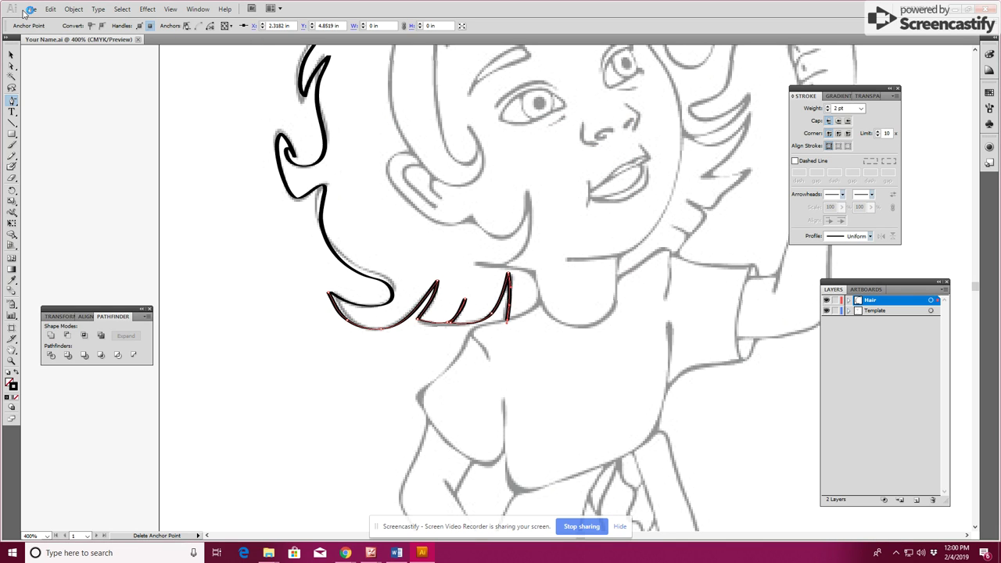